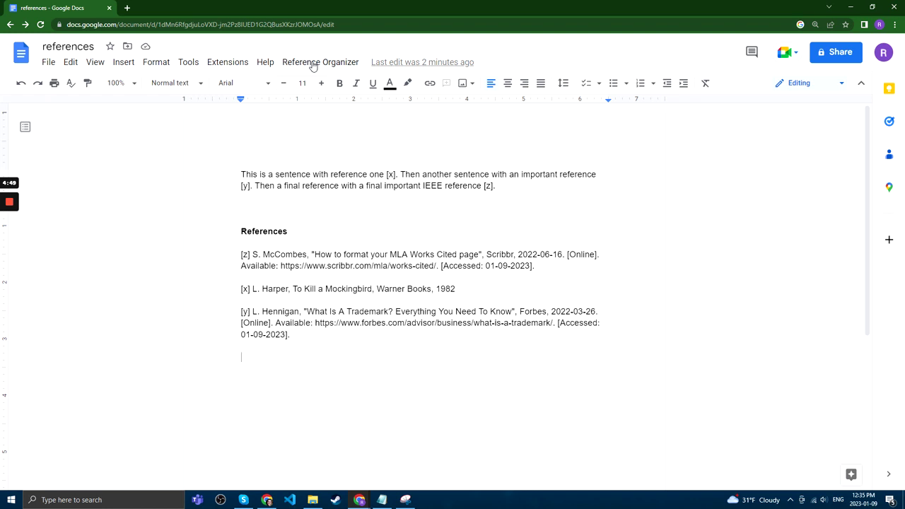
- Open the Reference Organizer add-on with the action type Organize and the reference type IEEE
left_click(313, 64)
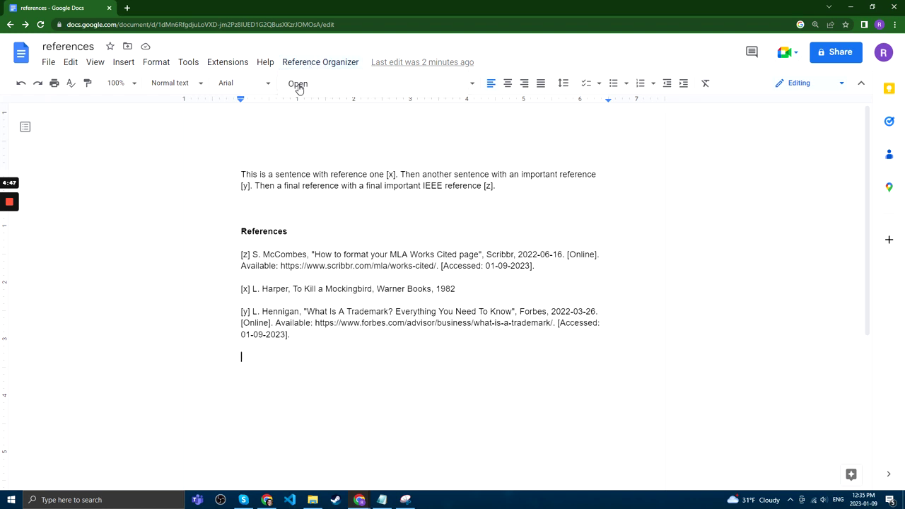
left_click(297, 84)
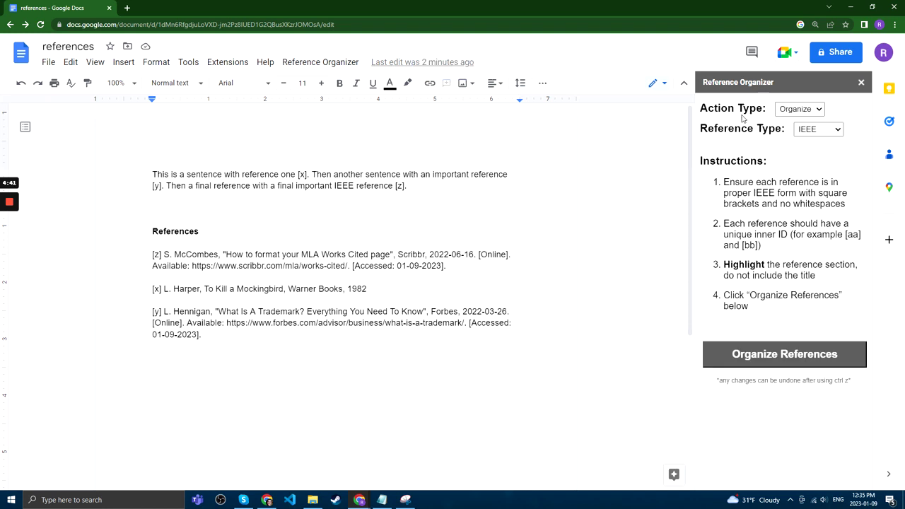
left_click(798, 112)
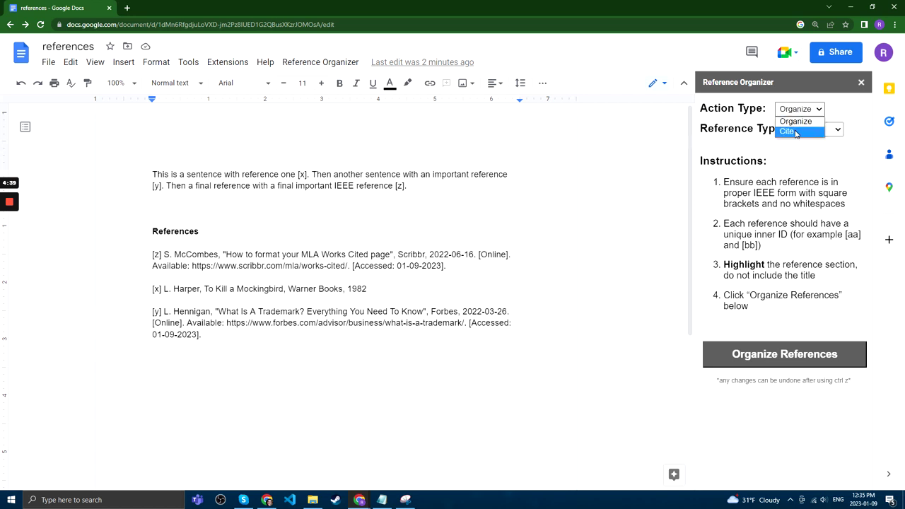
left_click(795, 122)
left_click(806, 134)
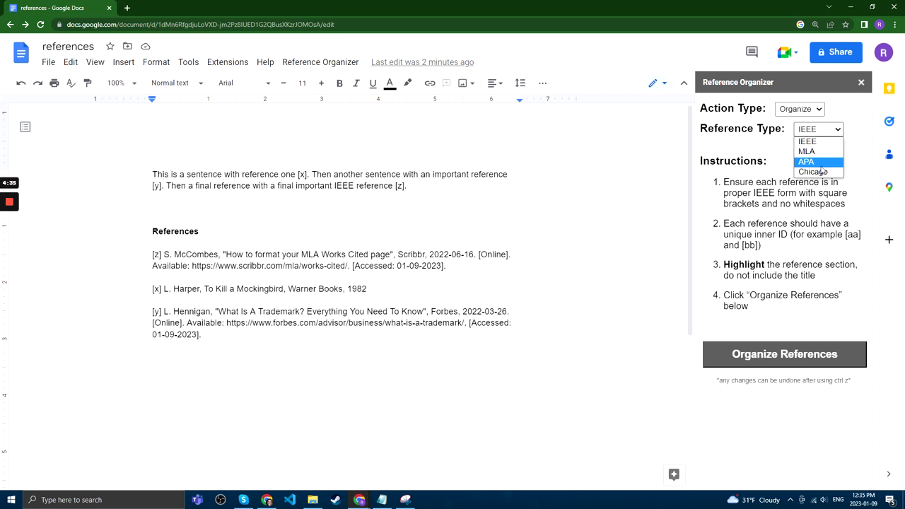
left_click(821, 129)
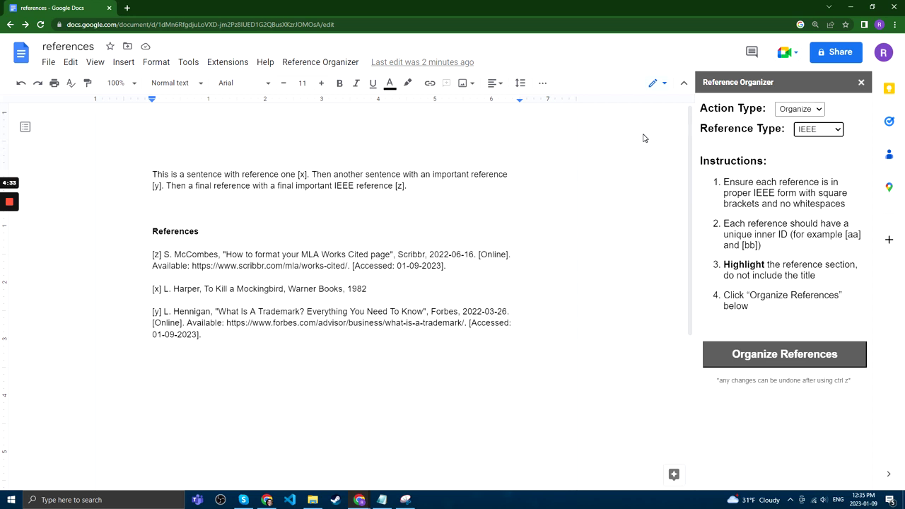
left_click(799, 111)
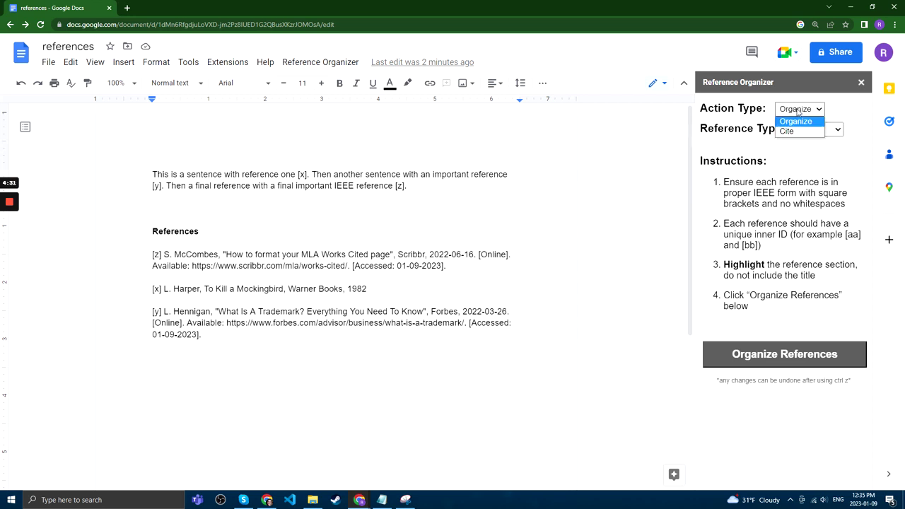
left_click(796, 121)
left_click(833, 129)
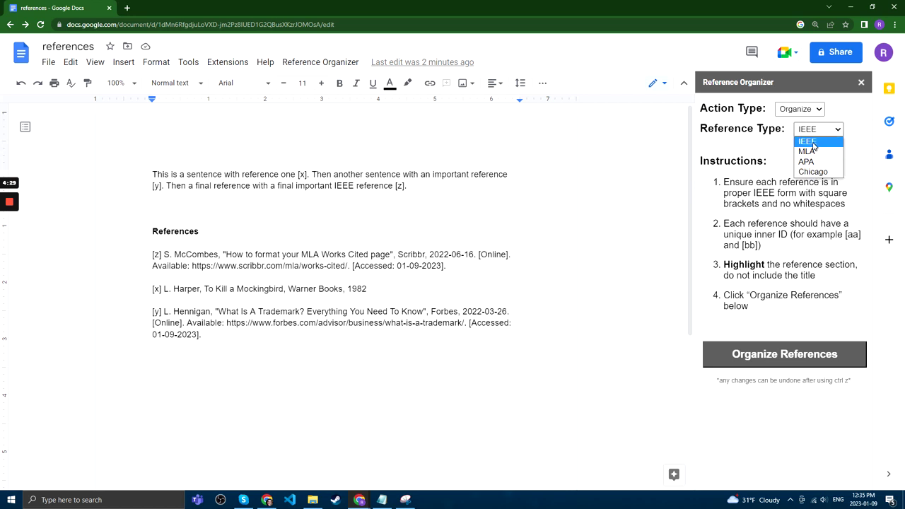
left_click(813, 144)
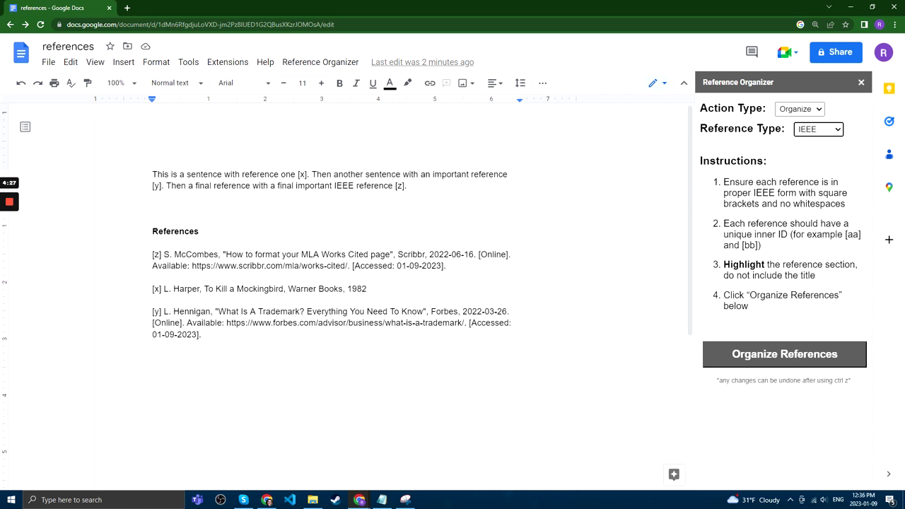
- Organize the three IEEE references under the References heading, leaving the heading out of the selection
left_click(153, 345)
left_click_drag(153, 345, 152, 255)
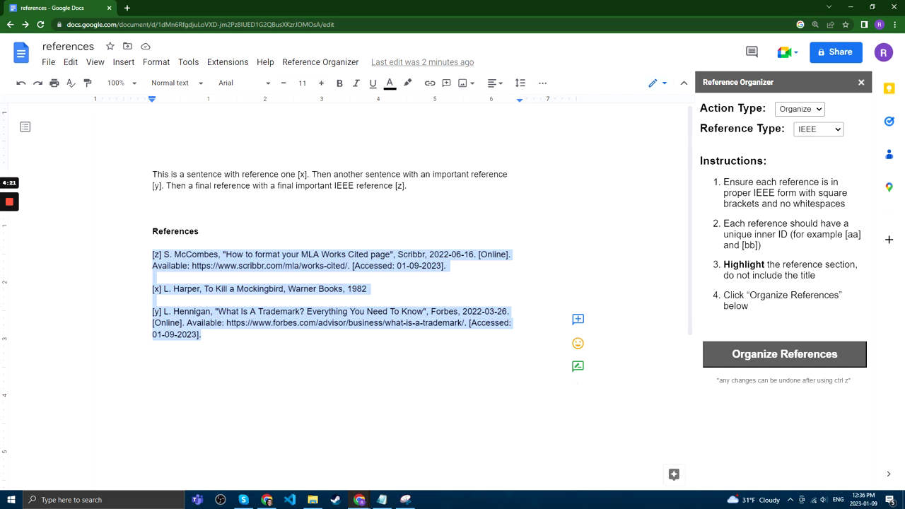
left_click(747, 367)
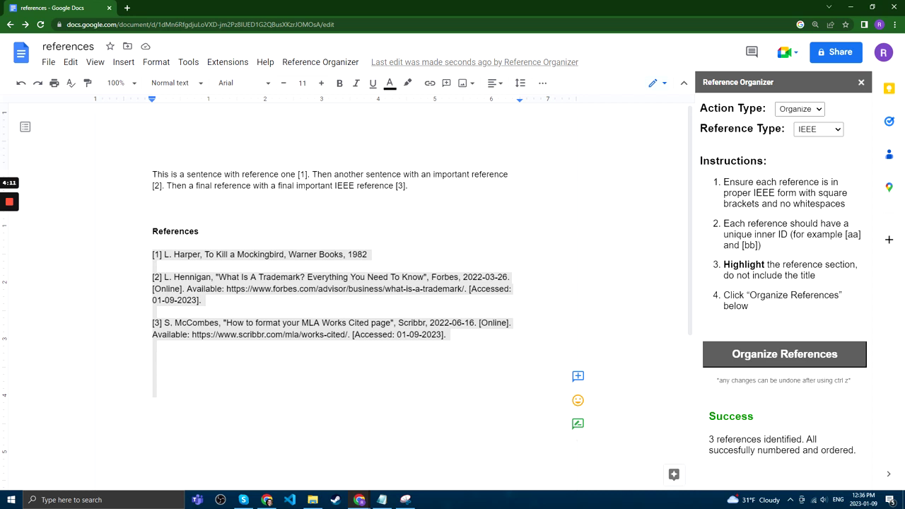
- Undo the organizing of the IEEE references
left_click(153, 368)
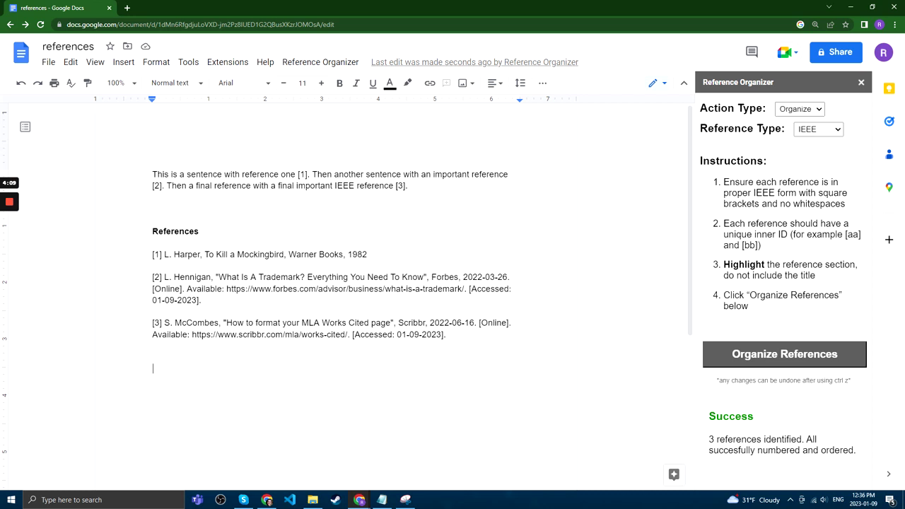
key("ctrl+z")
left_click(153, 208)
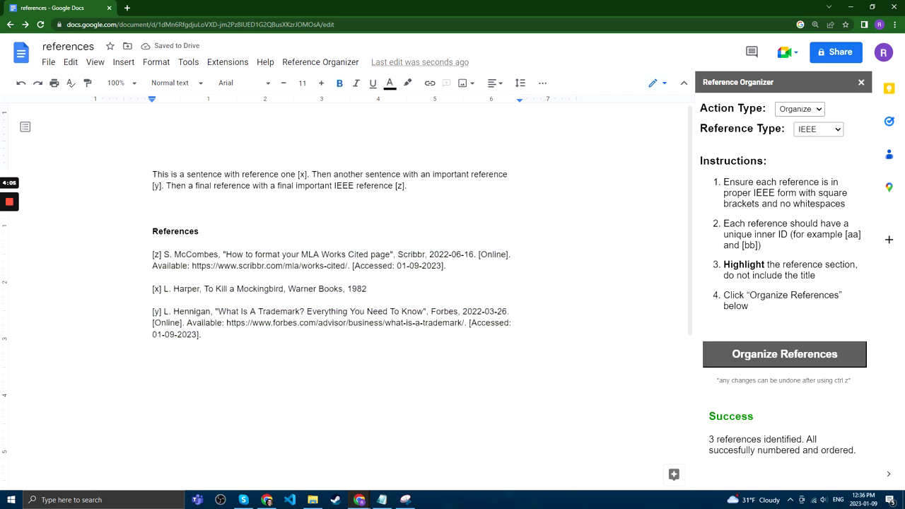
- Highlight the [z], [x] and [y] reference entries again and run Organize References on them
left_click_drag(202, 335, 151, 254)
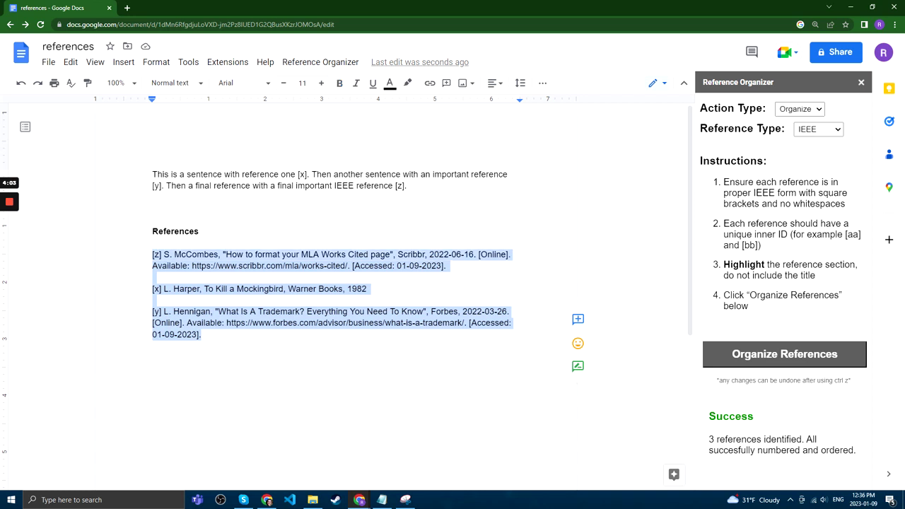
left_click(797, 357)
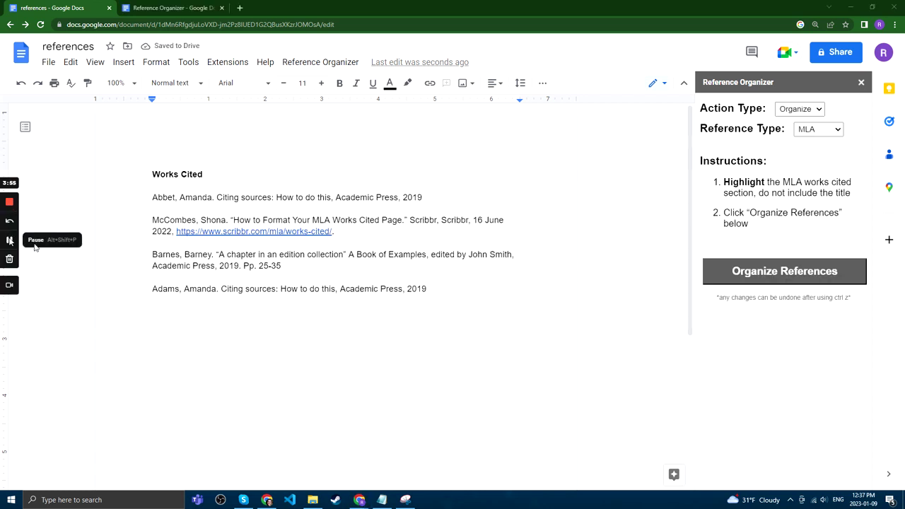
- Set the reference type to MLA and organize all entries under the Works Cited heading, excluding the heading
left_click(803, 130)
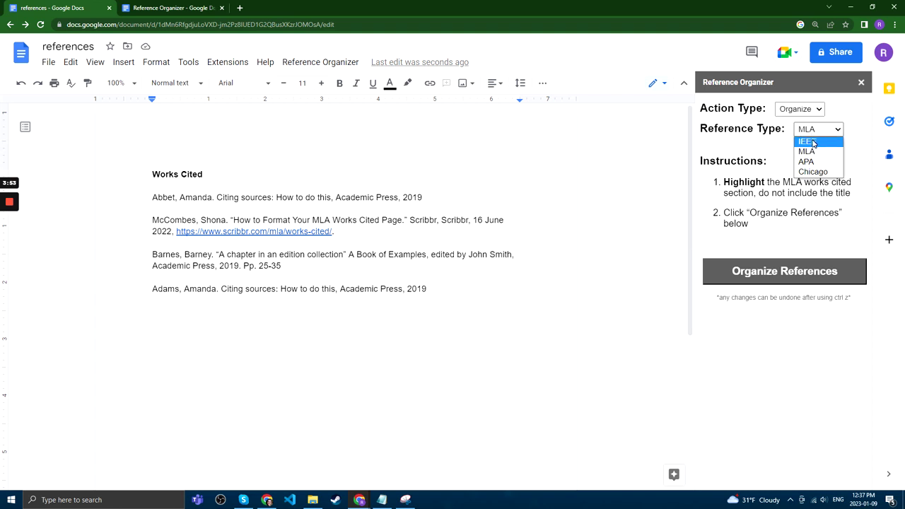
left_click(813, 140)
left_click(814, 131)
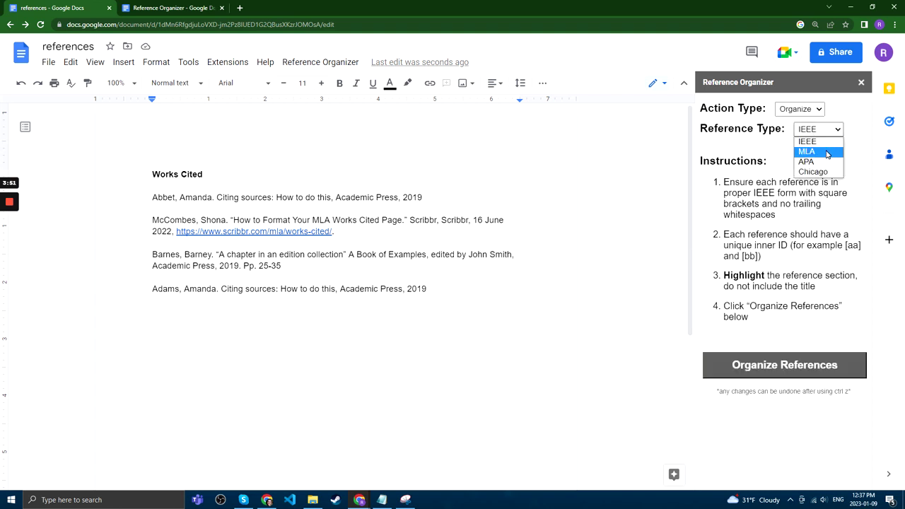
left_click(826, 154)
left_click(152, 277)
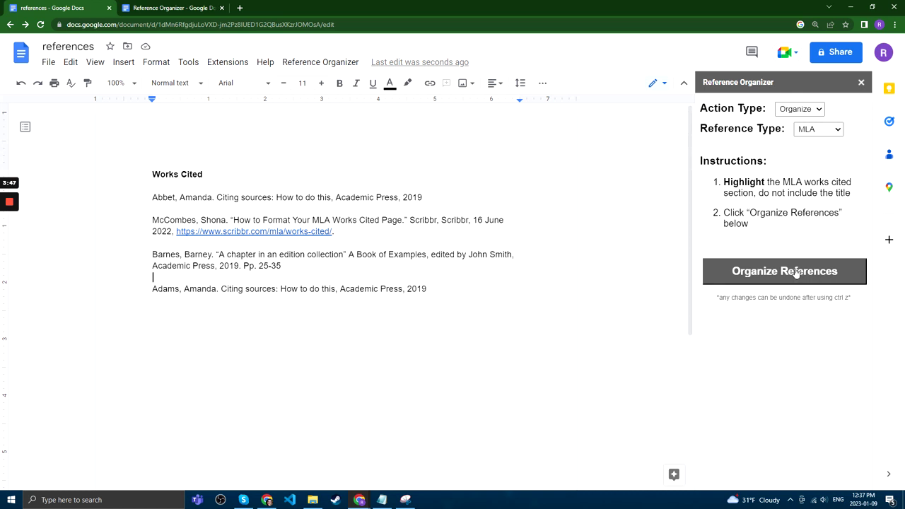
left_click_drag(426, 289, 152, 197)
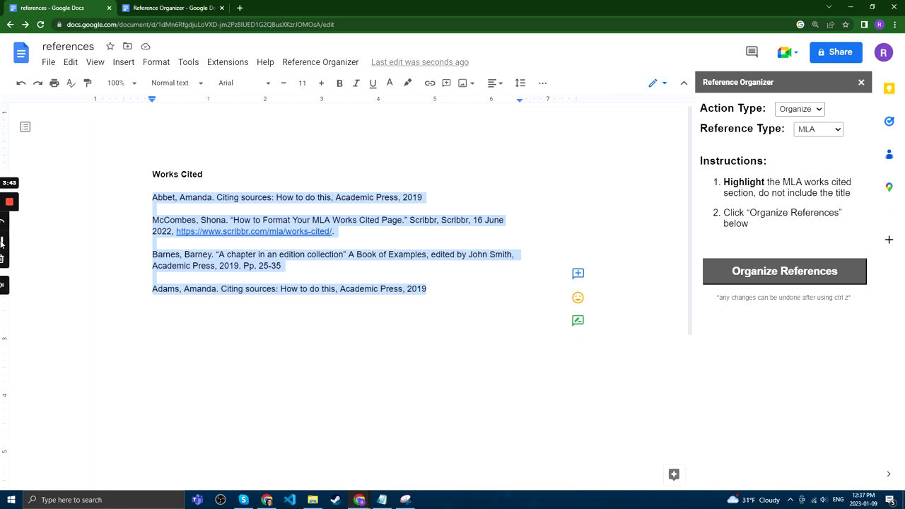
left_click(748, 283)
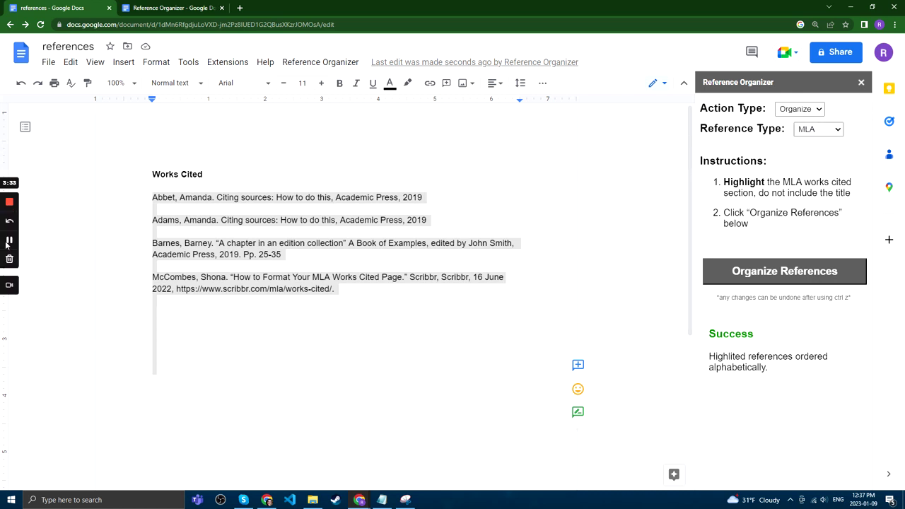
left_click(9, 240)
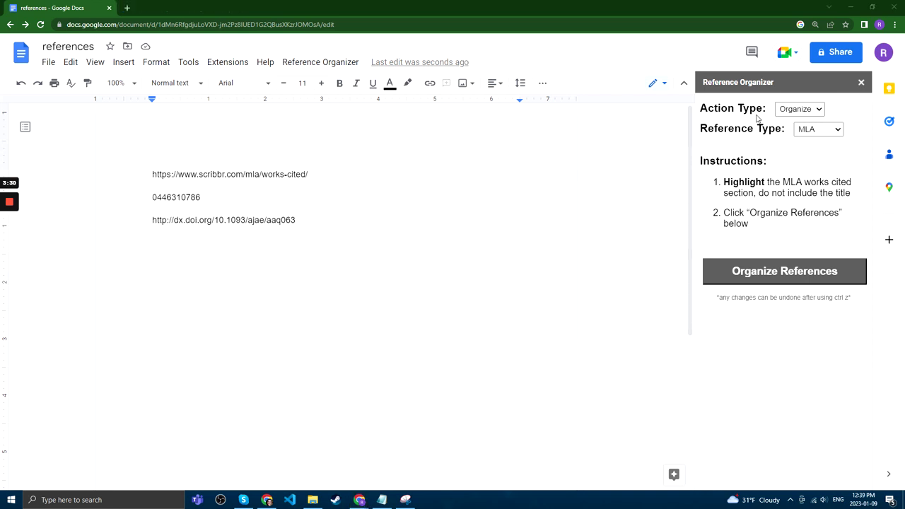
left_click(783, 111)
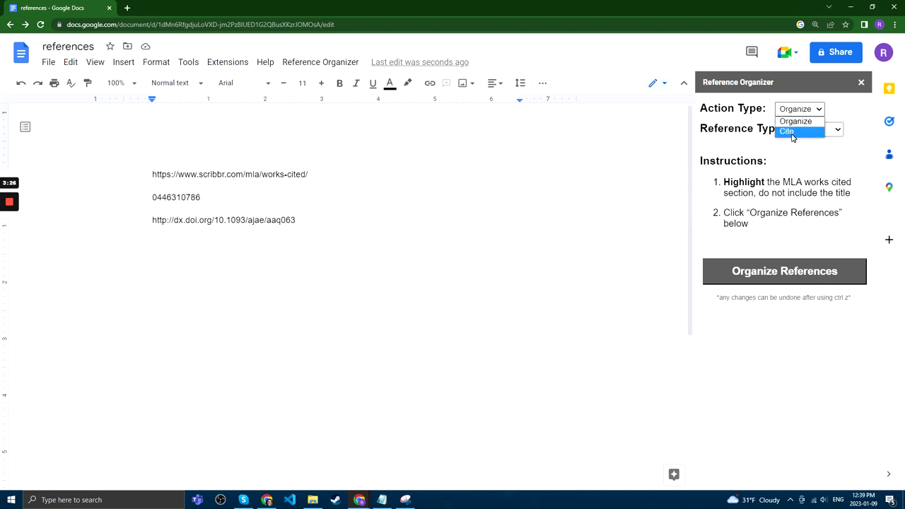
left_click(788, 132)
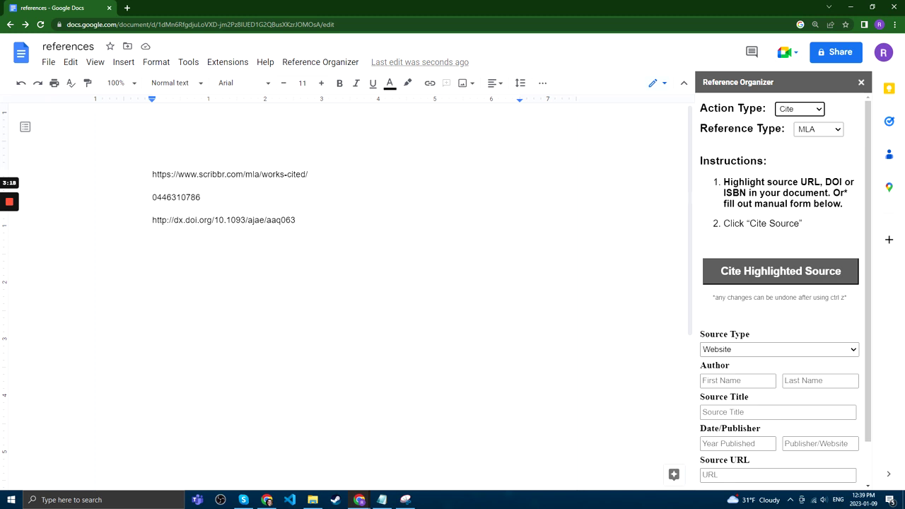
left_click(202, 197)
key("shift+Home")
key("ctrl+c")
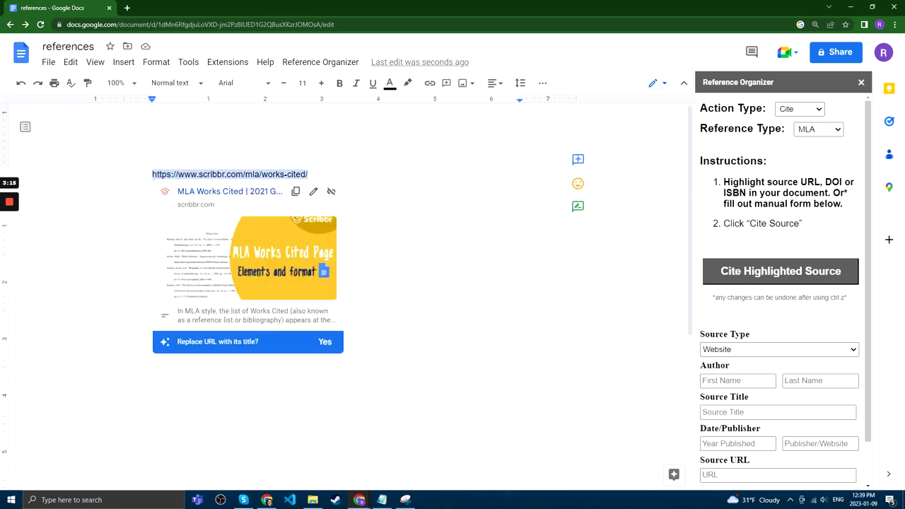
left_click(750, 278)
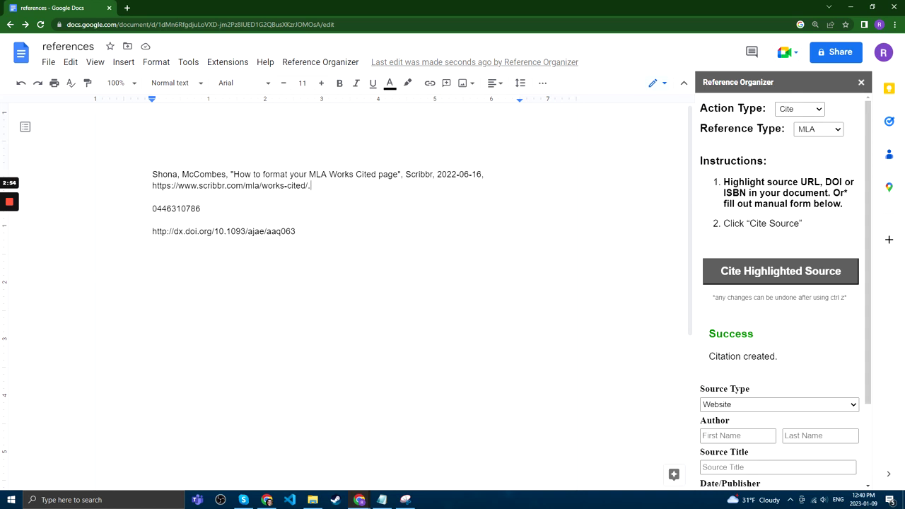
left_click(222, 185)
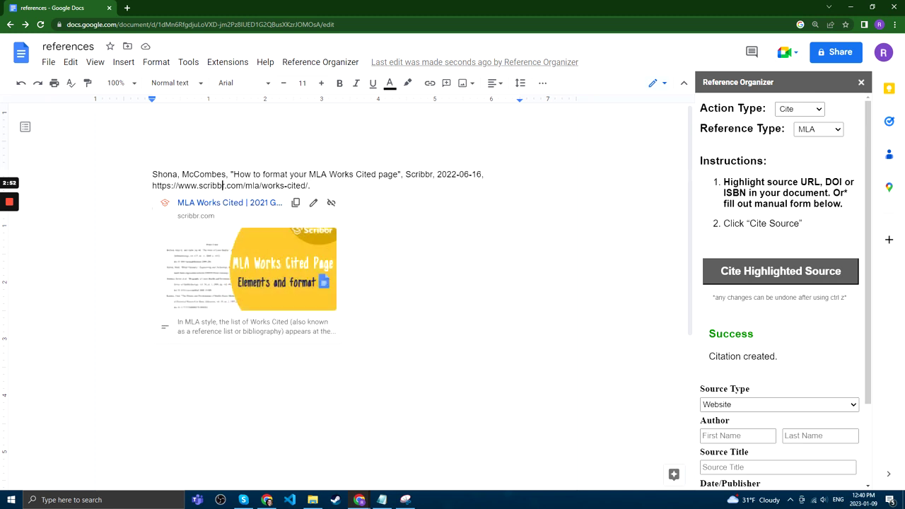
left_click(311, 185)
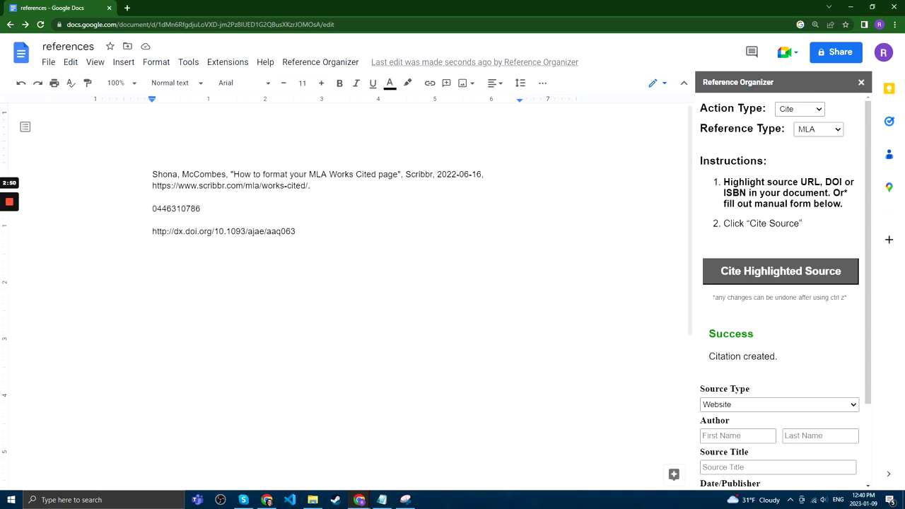
double_click(176, 209)
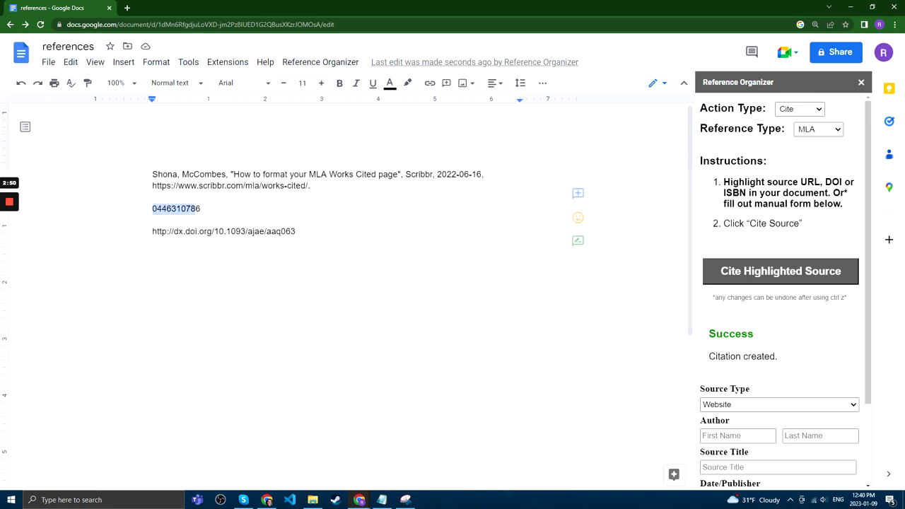
left_click(737, 263)
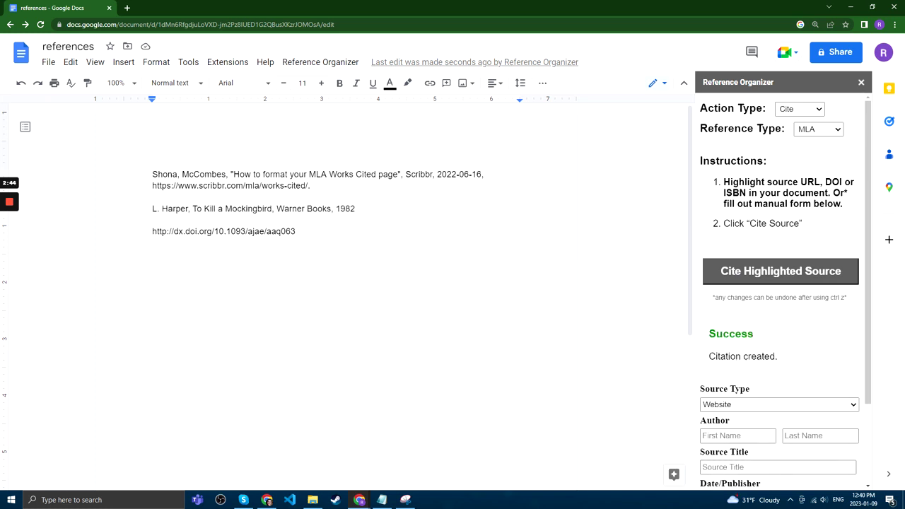
left_click_drag(295, 231, 152, 231)
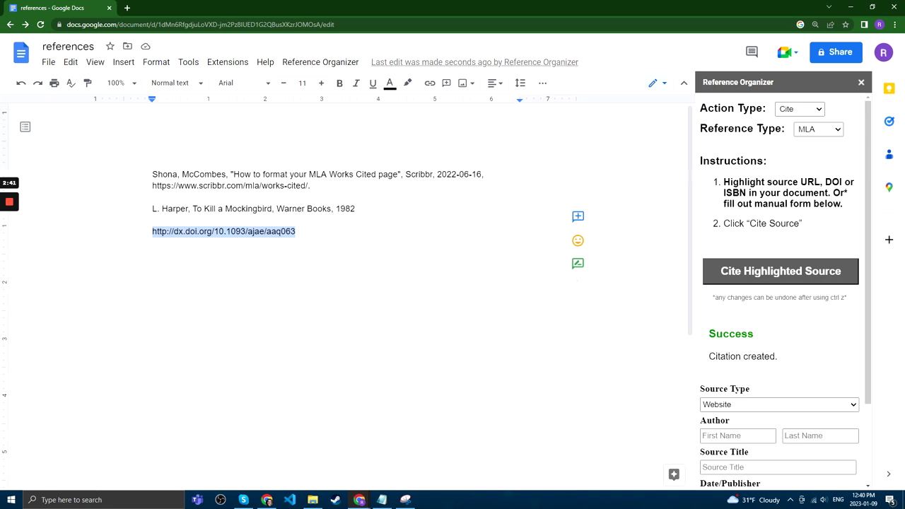
left_click(723, 274)
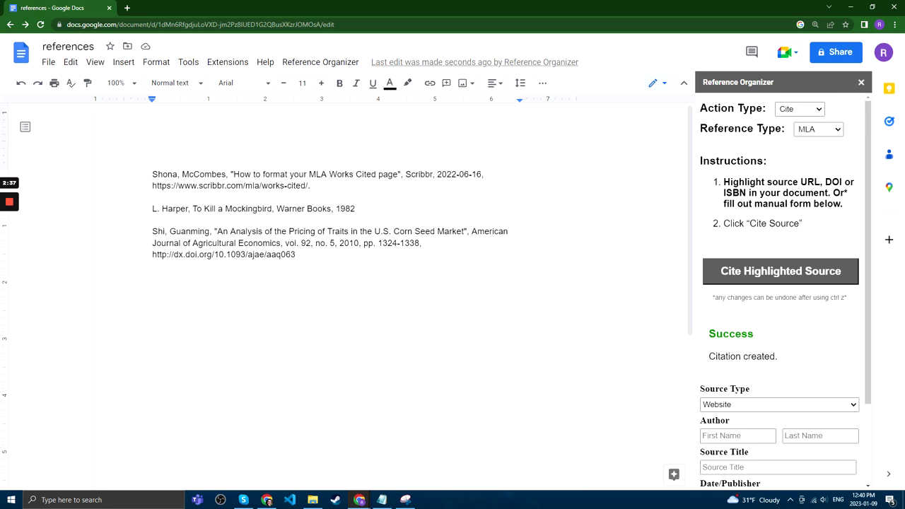
left_click(153, 277)
scroll(815, 285, "down", 3)
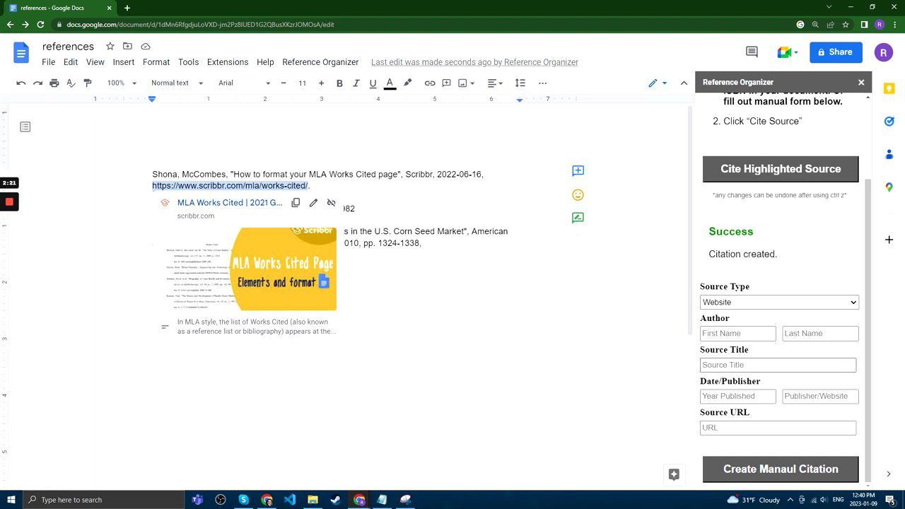
left_click(741, 426)
key("ctrl+v")
left_click(729, 365)
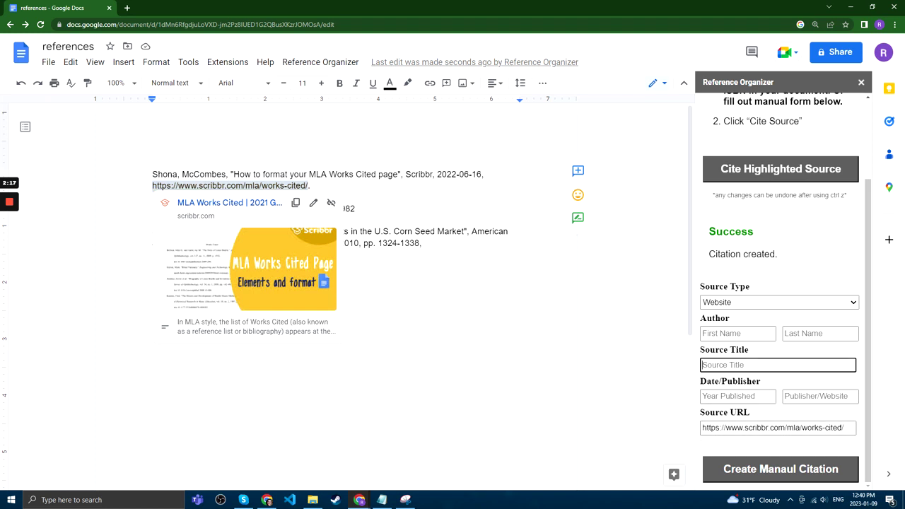
type("How to format MLA Works")
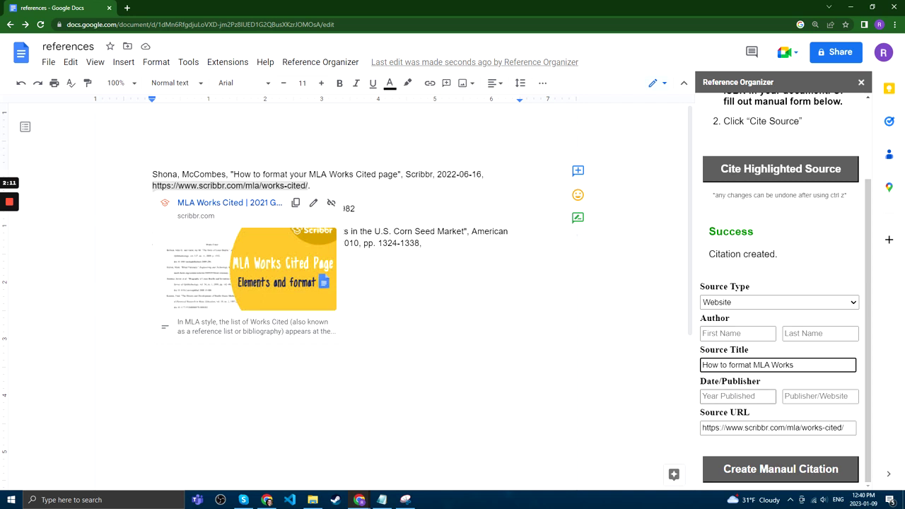
- Complete the manual citation form with 2022 as the year, Scribbr as the publisher, and the author's first and last name
left_click(732, 396)
type("2022")
left_click(819, 395)
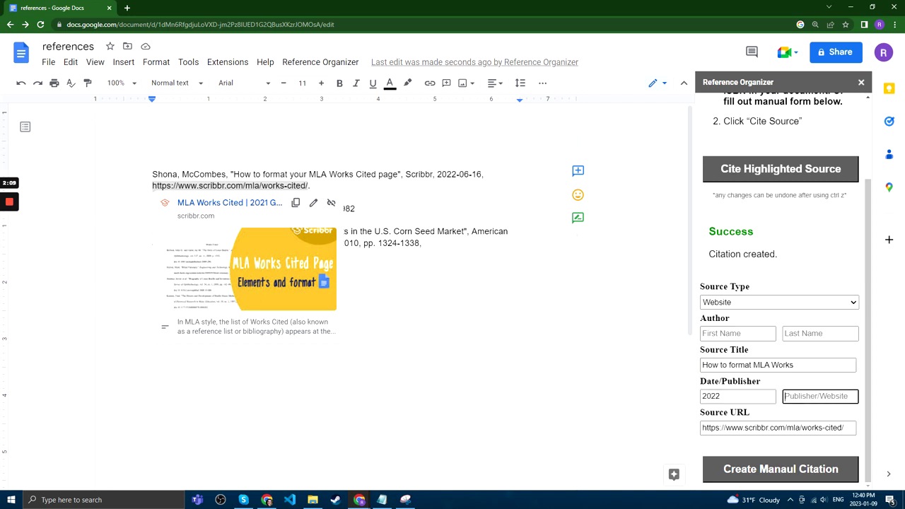
type("Scribbr")
left_click(735, 333)
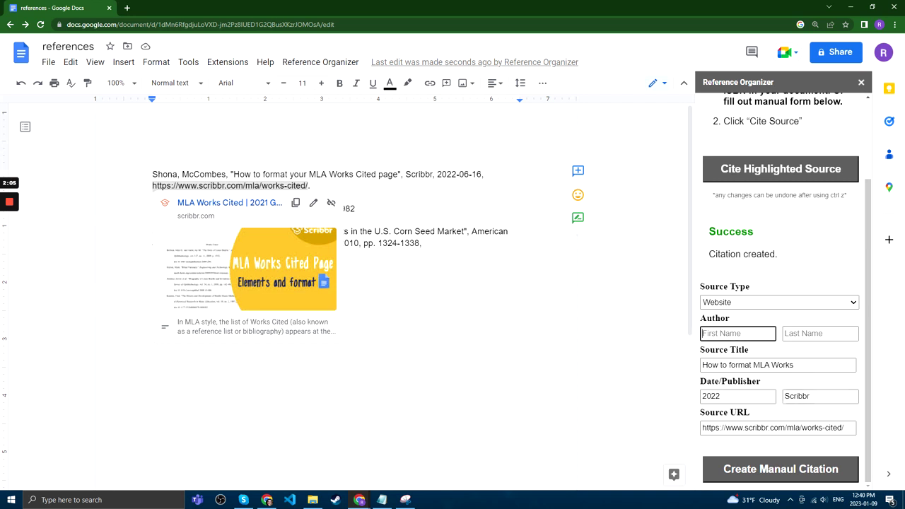
type("Shona")
key("Tab")
type("McCombes")
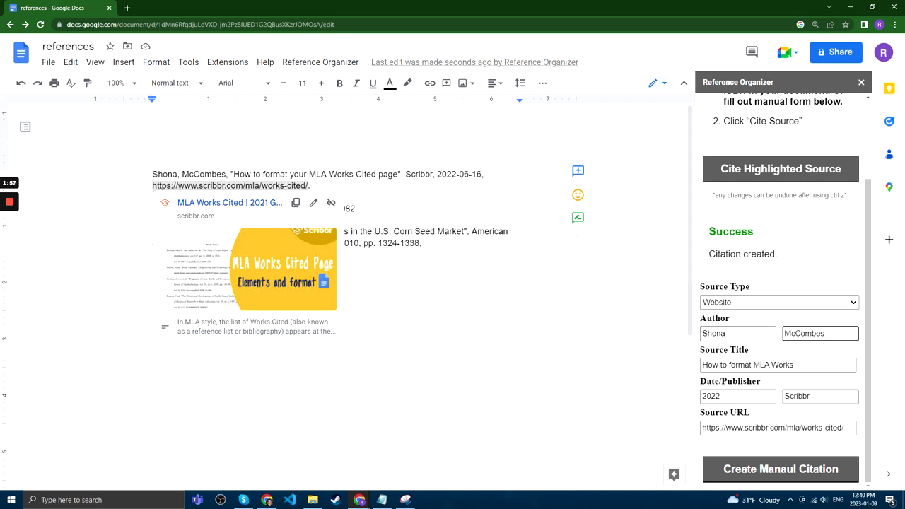
- Create the manual MLA citation and paste it into the document below the corn seed market reference
left_click(555, 409)
left_click(781, 470)
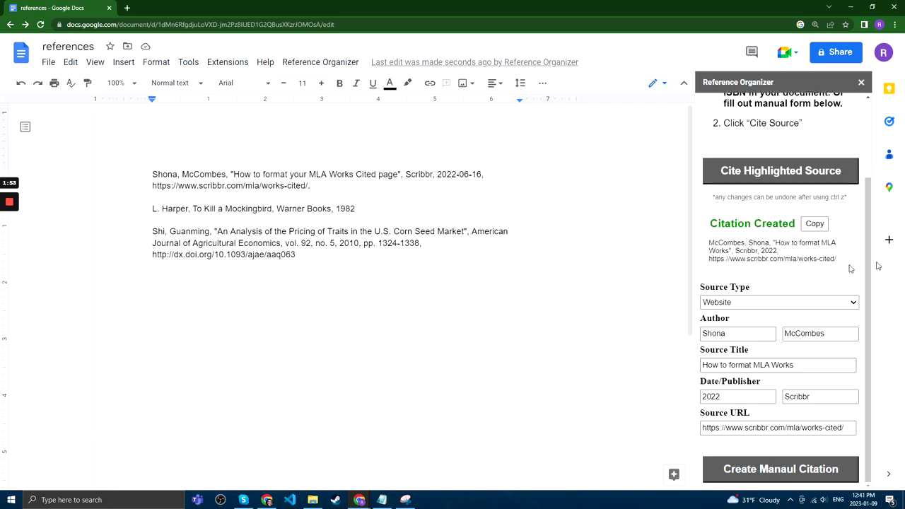
key("ctrl+v")
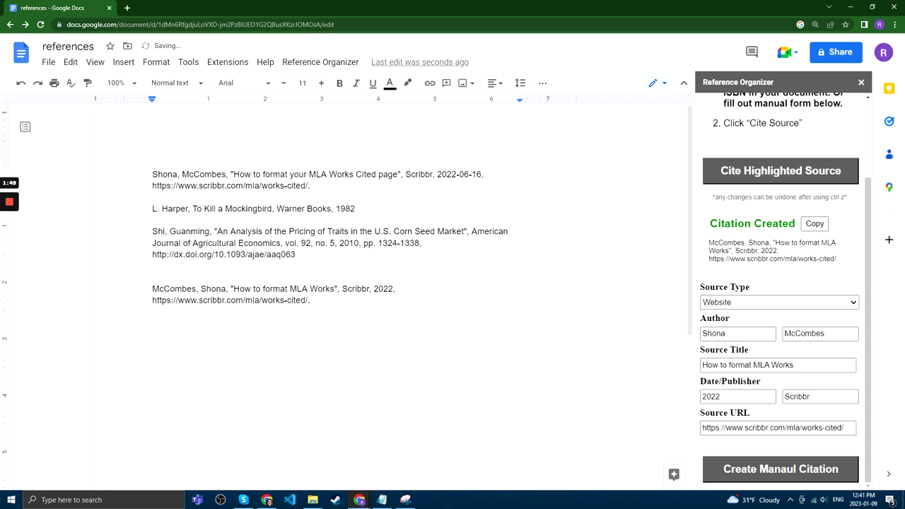
- Switch the reference type to IEEE, to APA, and finally to Chicago
mouse_move(6, 219)
scroll(800, 227, "up", 2)
left_click(799, 132)
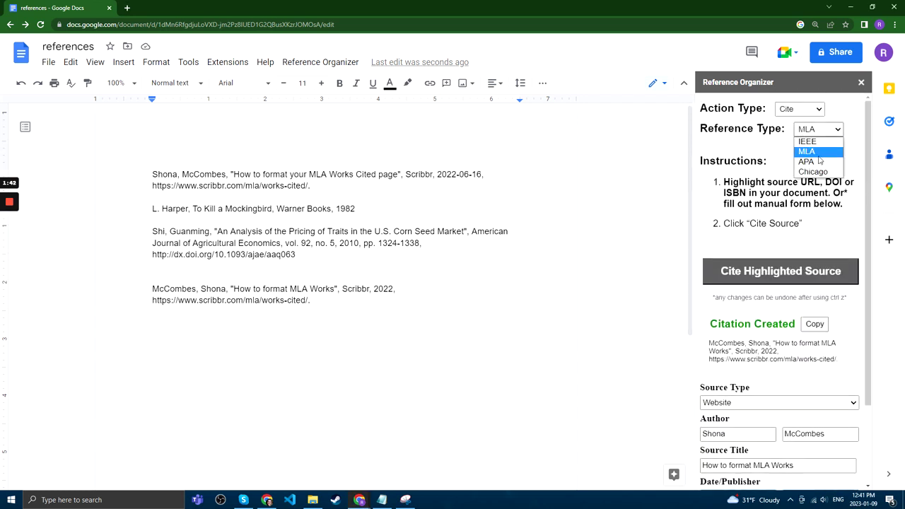
left_click(817, 143)
left_click(818, 129)
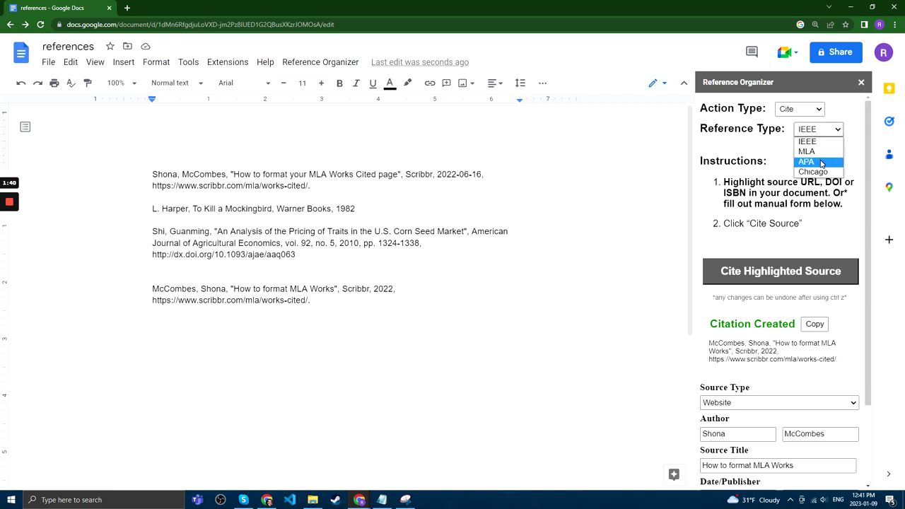
left_click(806, 162)
left_click(818, 129)
left_click(817, 171)
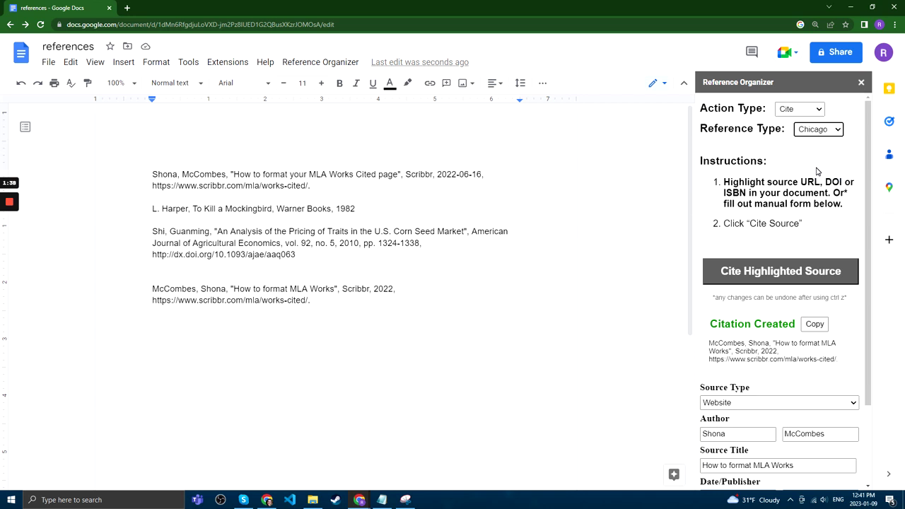